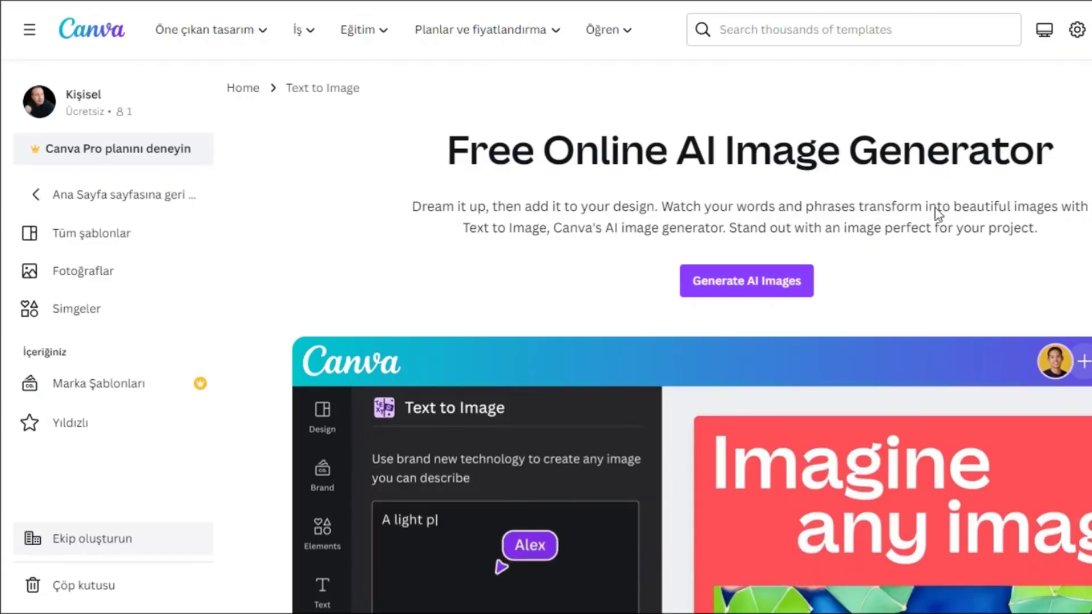
# Start the AI image generator from its landing page and try Text to Image in a new design
pyautogui.scroll(-4, 932, 209)
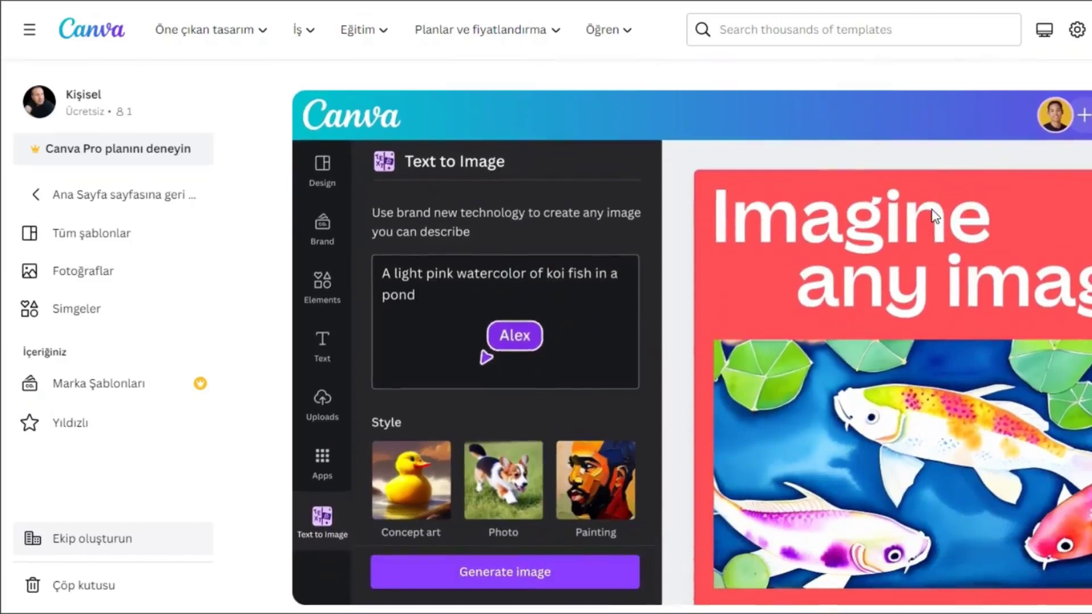
pyautogui.scroll(-2, 932, 216)
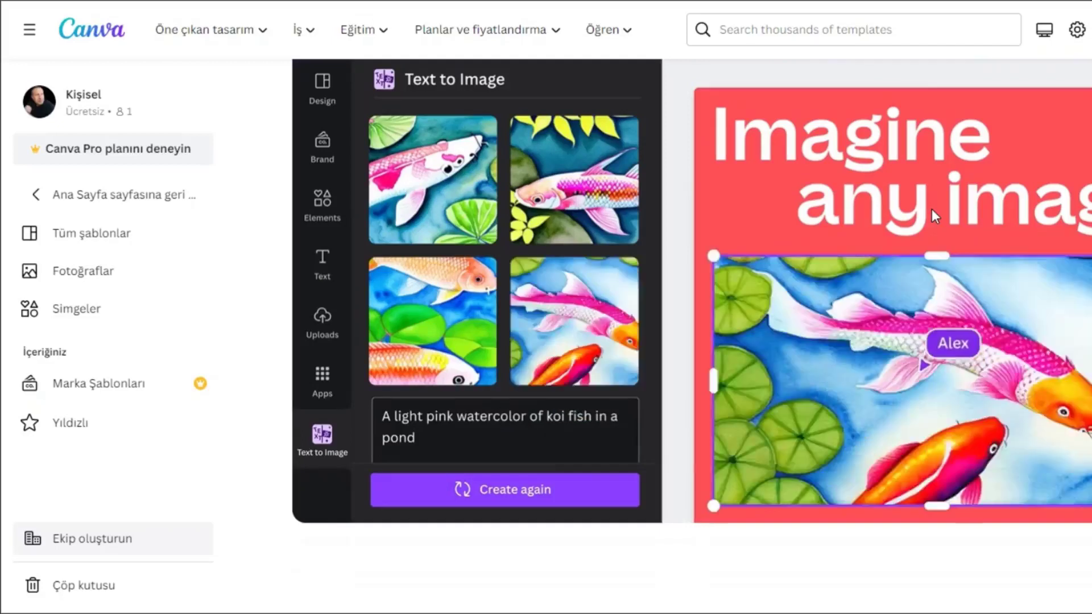
pyautogui.scroll(4, 932, 209)
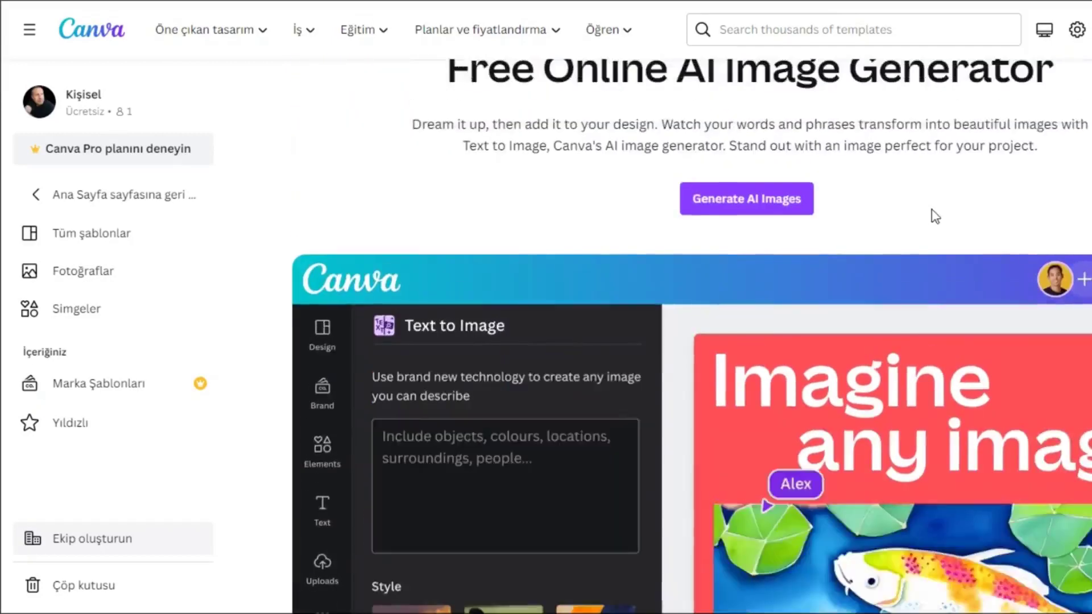
pyautogui.click(763, 204)
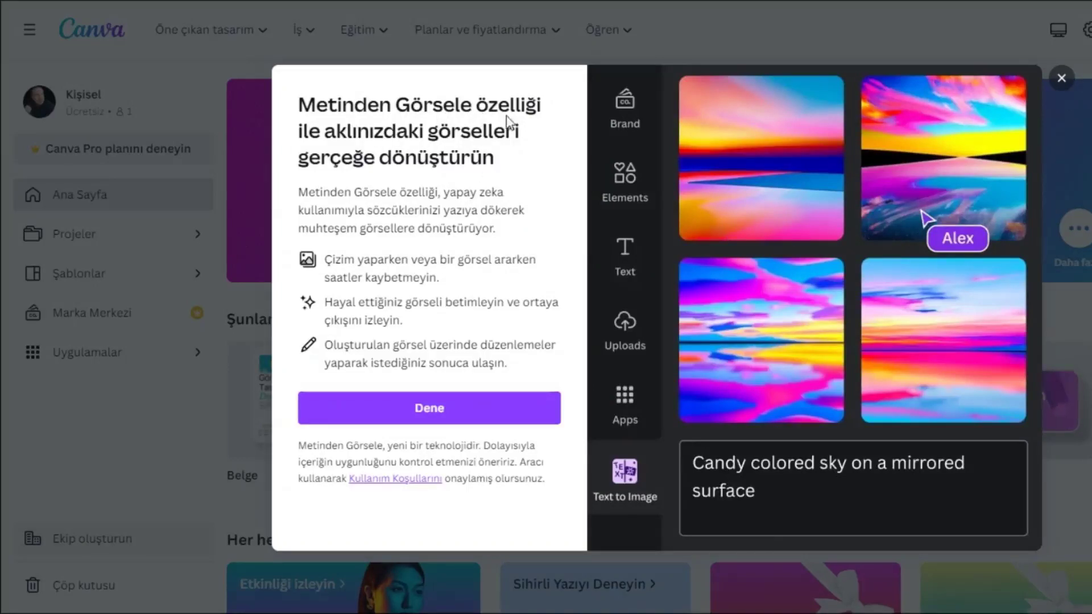
pyautogui.click(442, 408)
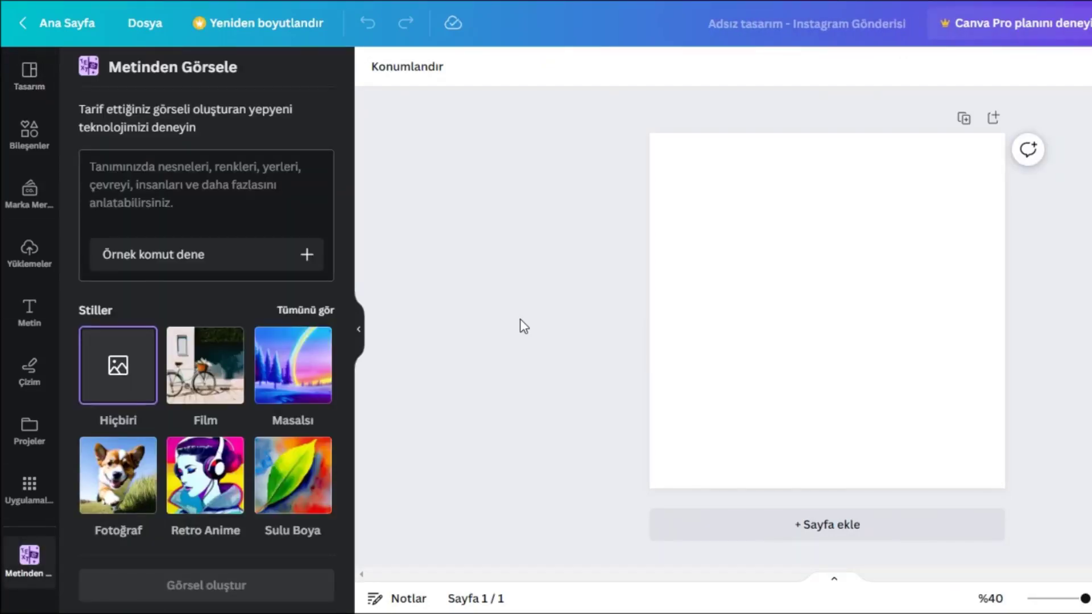
# Generate images from the prompt "insanın köpek sevgisi" with no style applied
pyautogui.click(153, 174)
pyautogui.write('i')
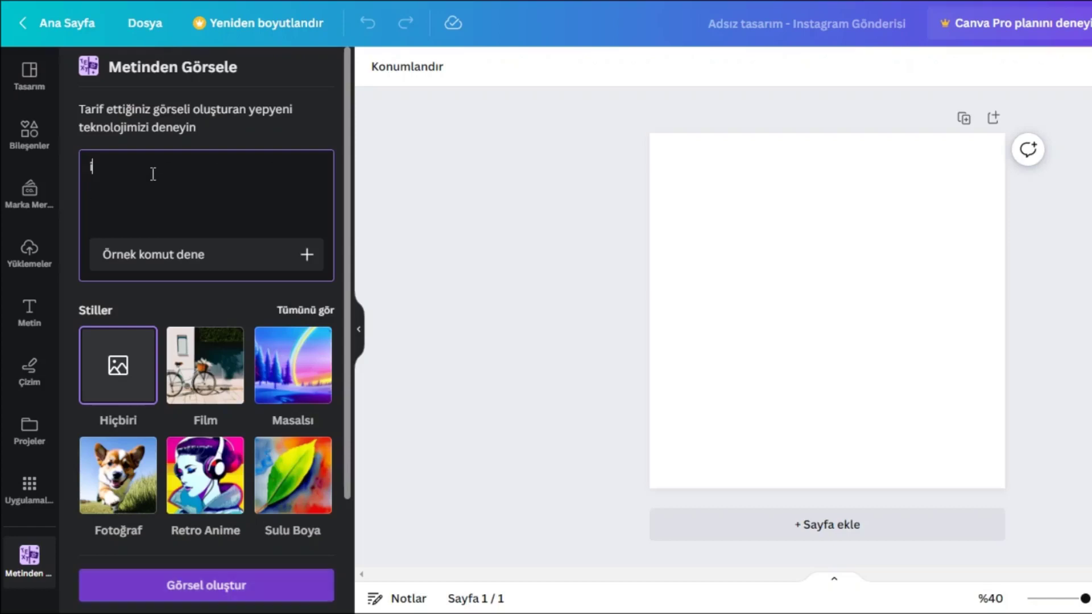
pyautogui.write('nsanın köpek s')
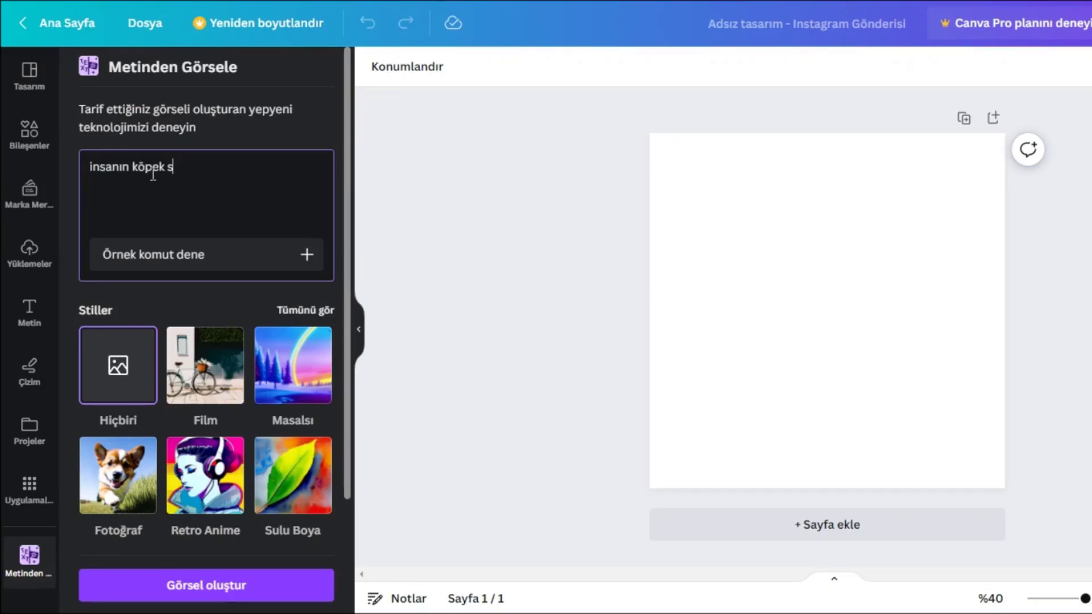
pyautogui.write('evgisi')
pyautogui.click(222, 585)
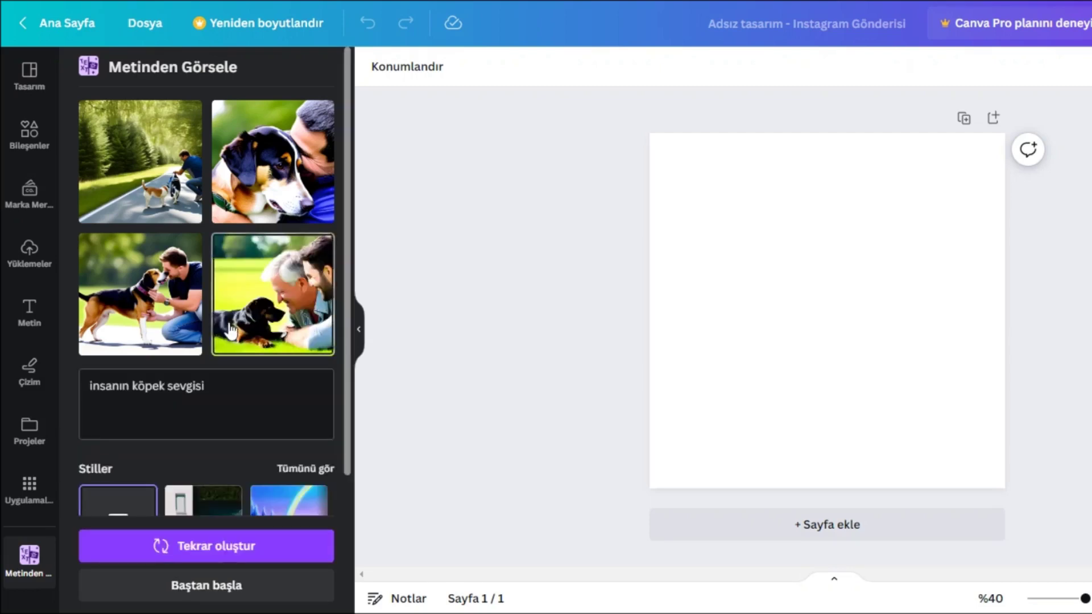
# Replace the prompt with "insanın uzayda yürüyüşü" and generate a new set of images
pyautogui.scroll(-2, 272, 348)
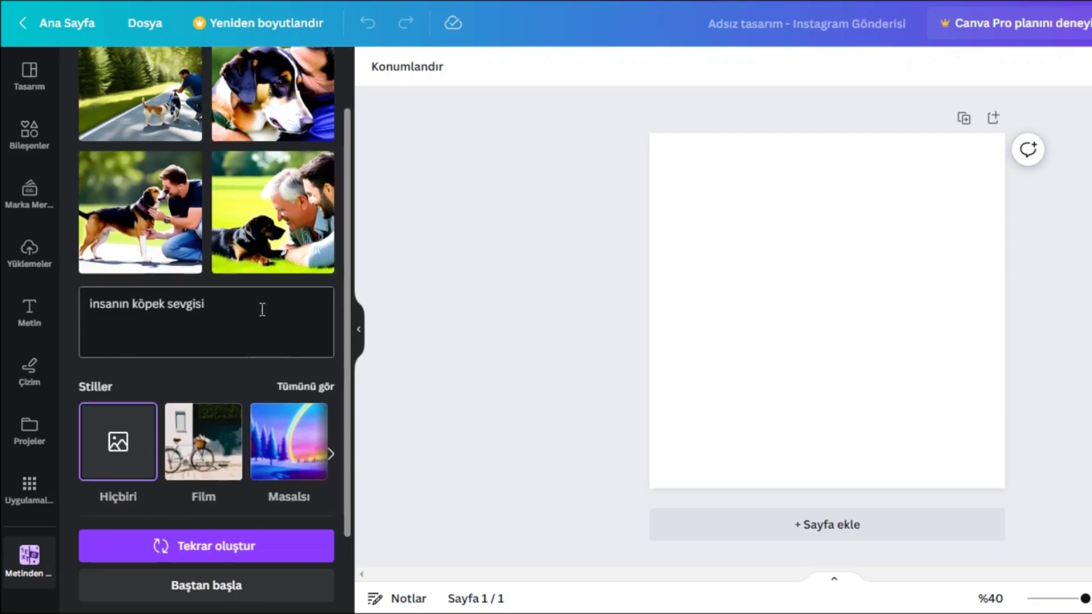
pyautogui.moveTo(204, 305); pyautogui.dragTo(87, 295)
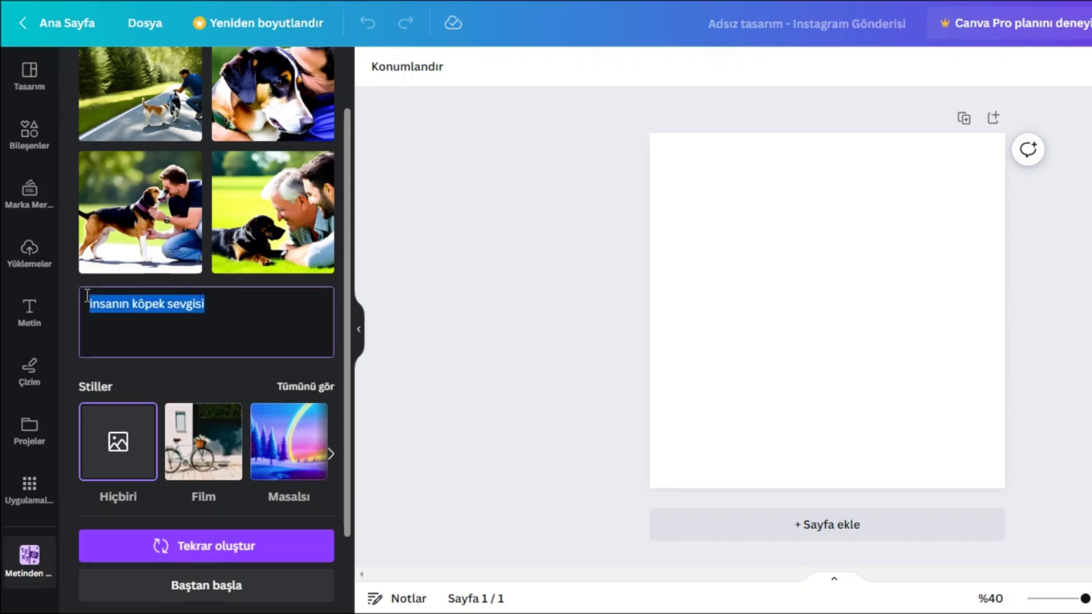
pyautogui.press('BackSpace')
pyautogui.write('insanın uzay')
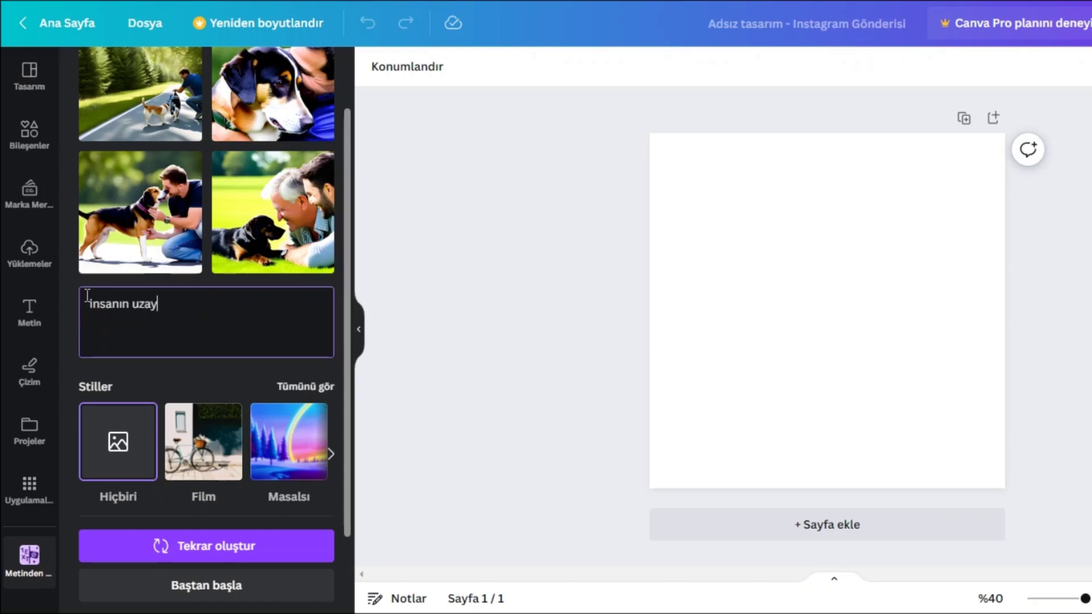
pyautogui.write('da yürüyüşü')
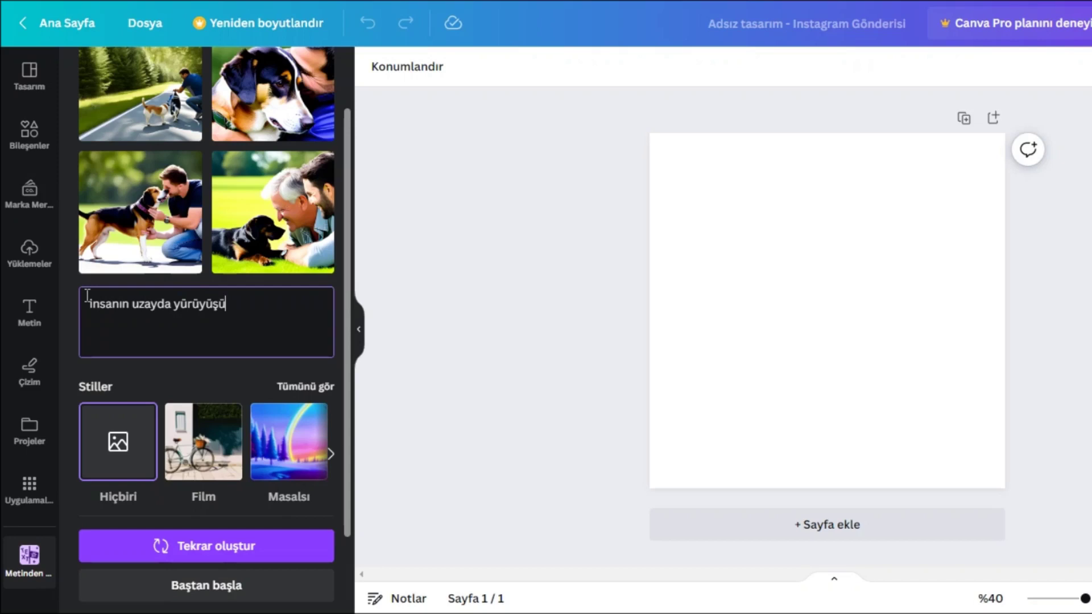
pyautogui.click(183, 540)
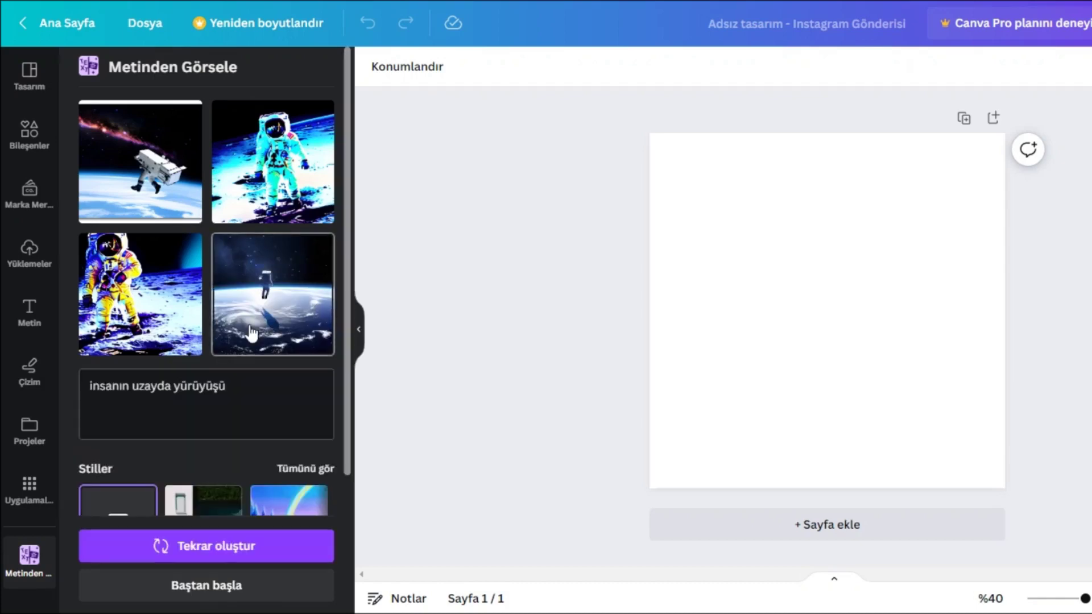
# Change the prompt to "bisiklete binen ayı" and generate the images again
pyautogui.moveTo(242, 390); pyautogui.dragTo(86, 389)
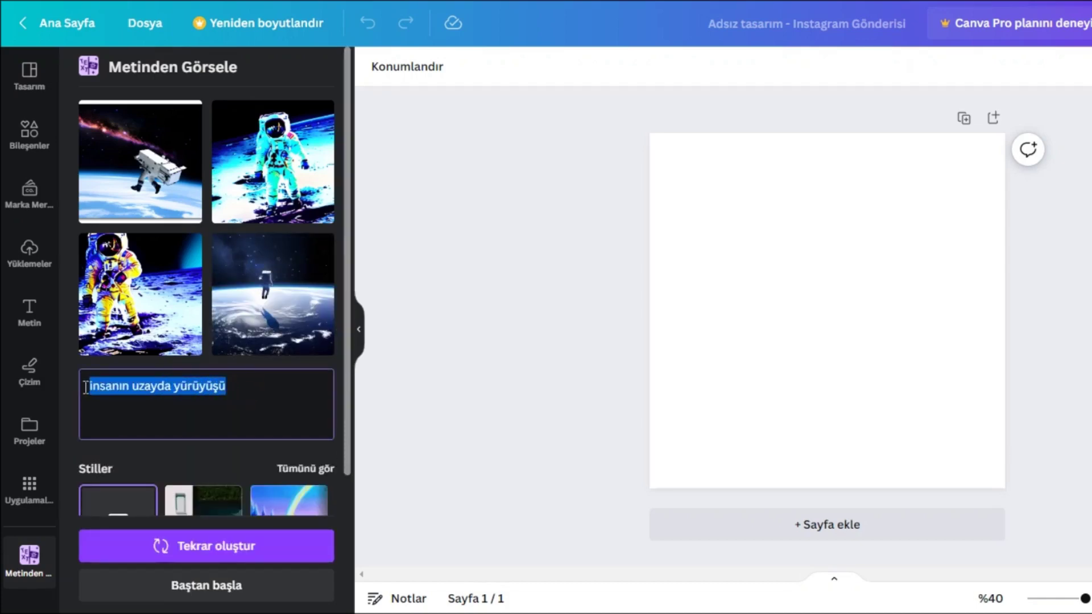
pyautogui.write('bisik')
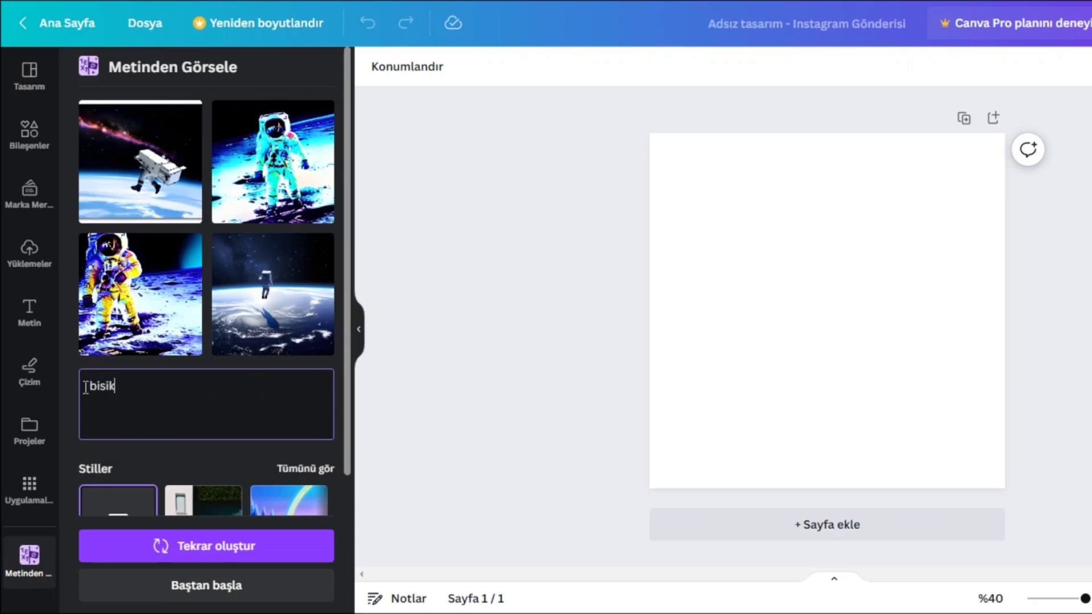
pyautogui.write('lete binen ay')
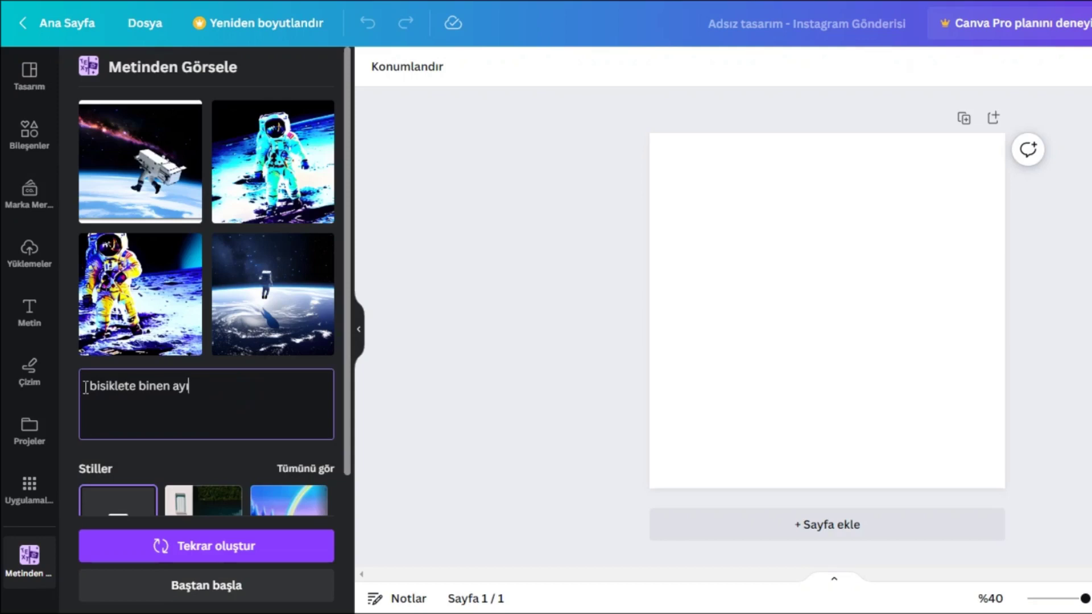
pyautogui.write('ı')
pyautogui.click(203, 548)
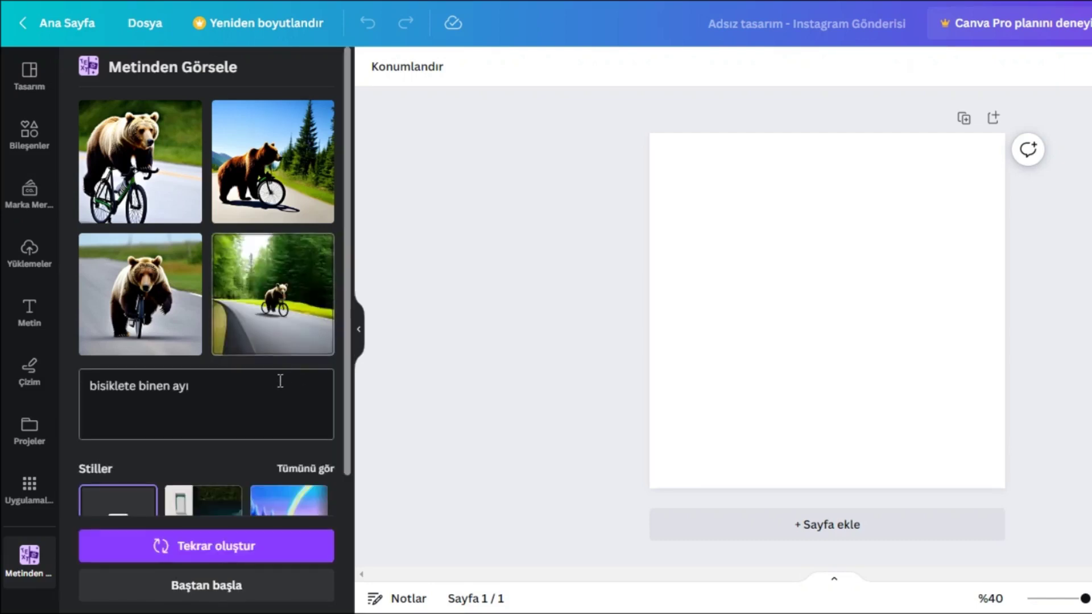
# Change the prompt to "futbool oynayan leylek" and generate the images again
pyautogui.moveTo(230, 385); pyautogui.dragTo(74, 389)
pyautogui.write('futboo')
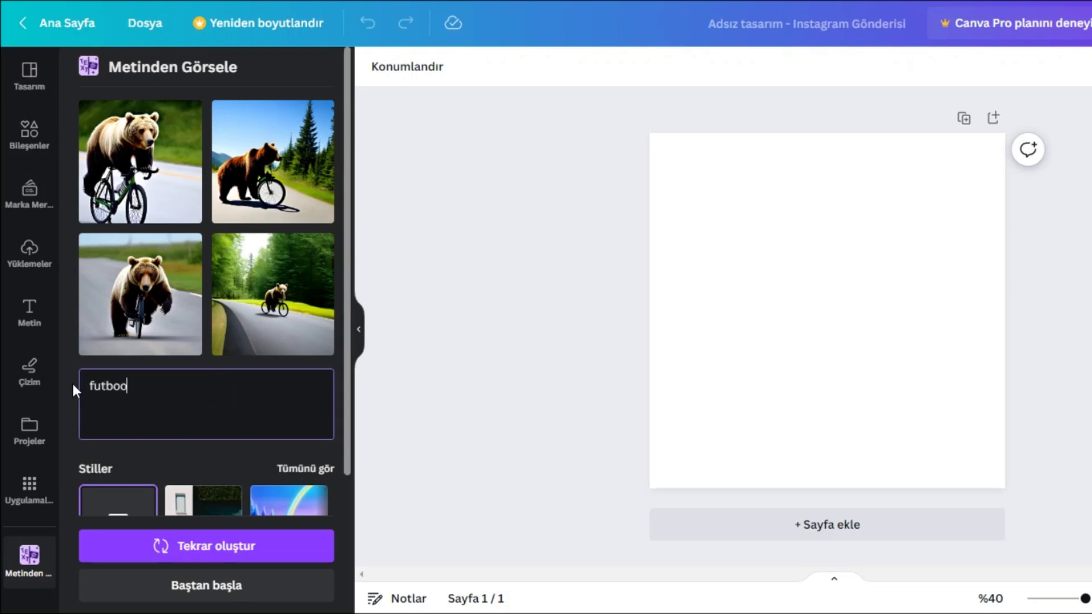
pyautogui.write('l oynayan leylek')
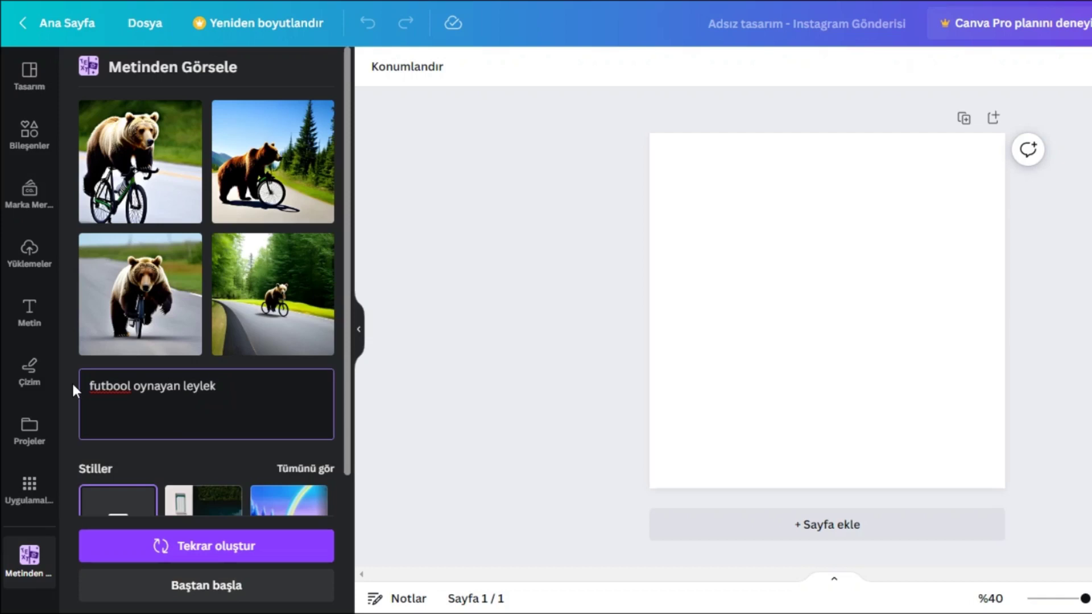
pyautogui.click(210, 546)
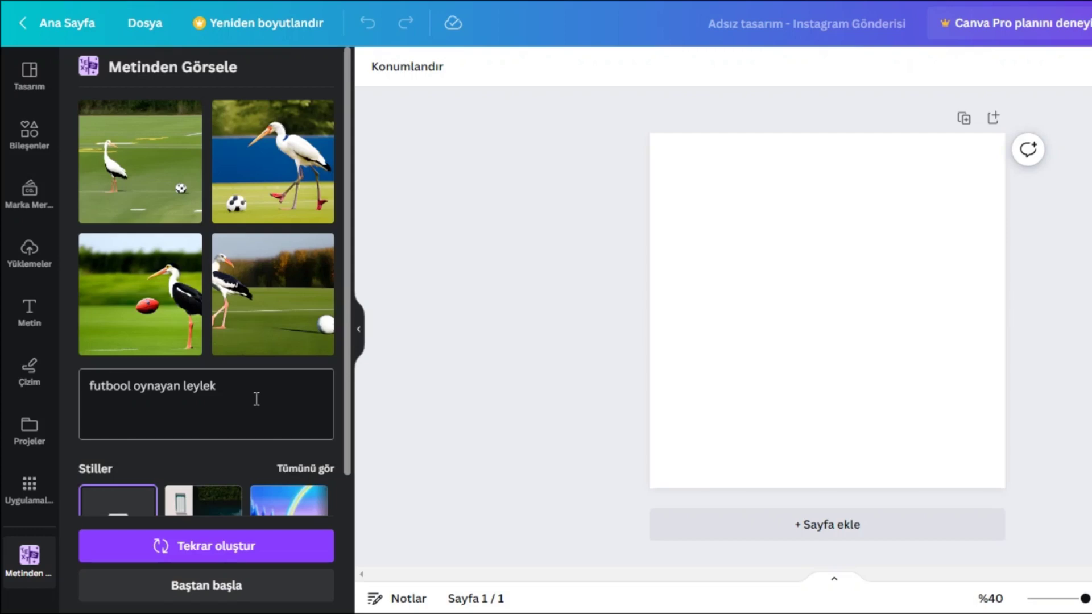
# Change the prompt to "muhteşem gol atan adam" and generate the images again
pyautogui.moveTo(227, 386); pyautogui.dragTo(83, 387)
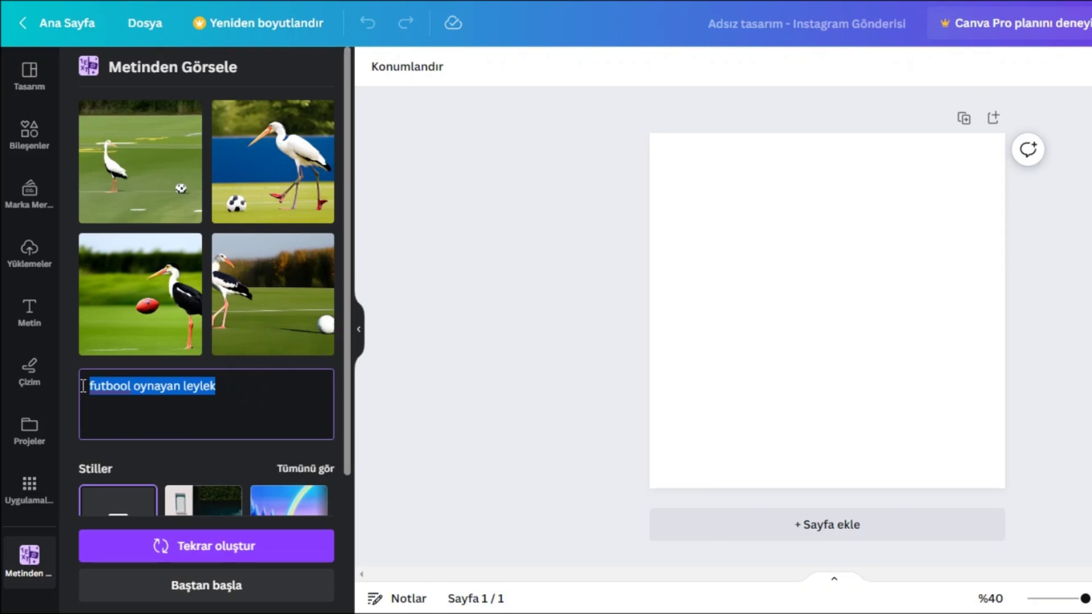
pyautogui.write('muhteşem ')
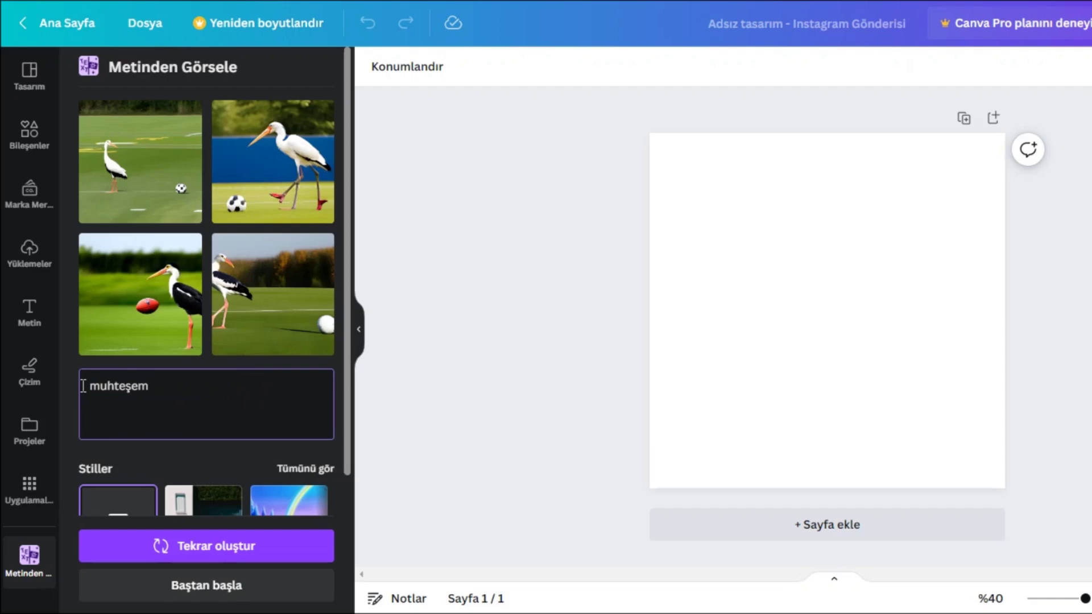
pyautogui.write('gol atan adam')
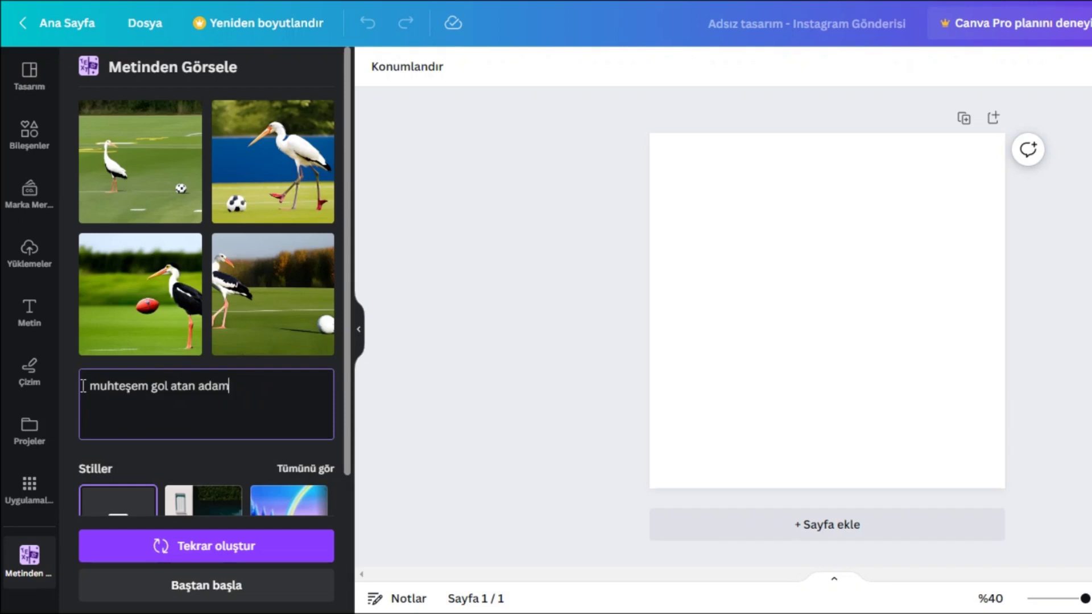
pyautogui.click(152, 543)
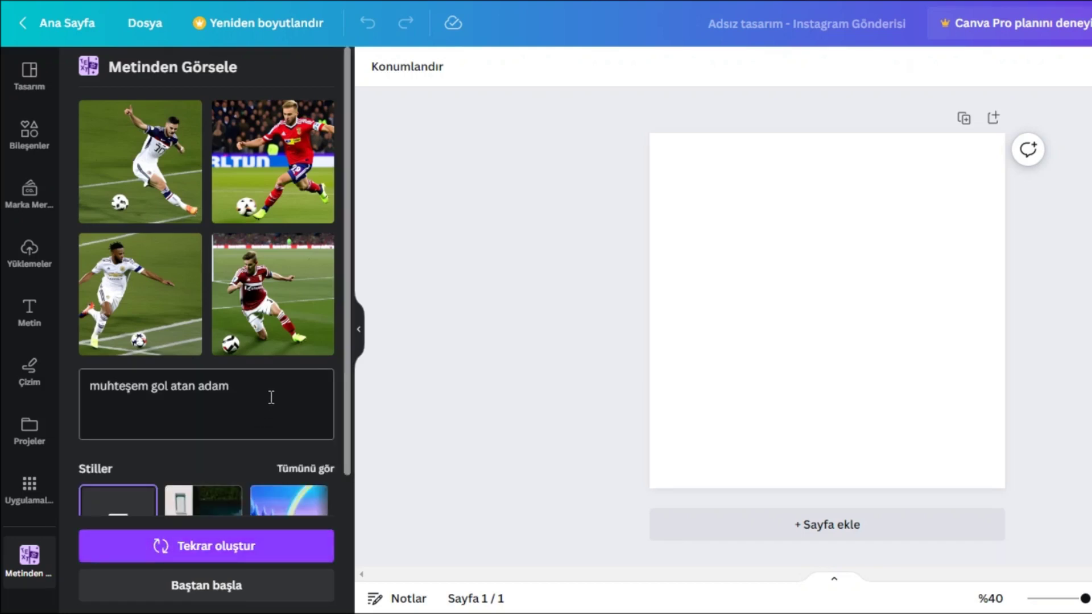
# Change the prompt to "sevgiliye kutlama kartı" and generate the images again
pyautogui.moveTo(251, 394); pyautogui.dragTo(82, 391)
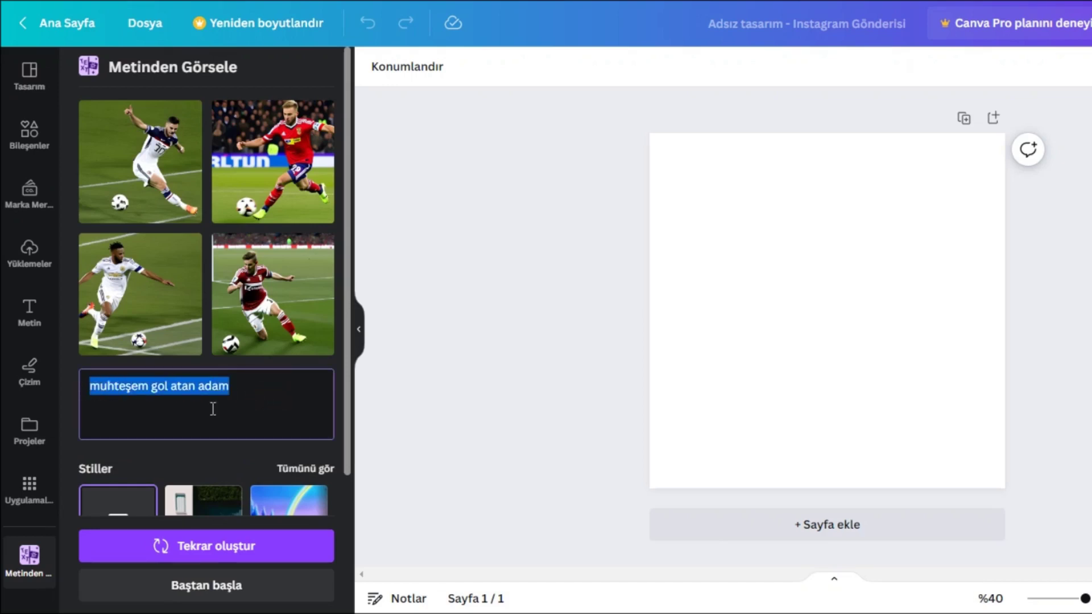
pyautogui.write('sev')
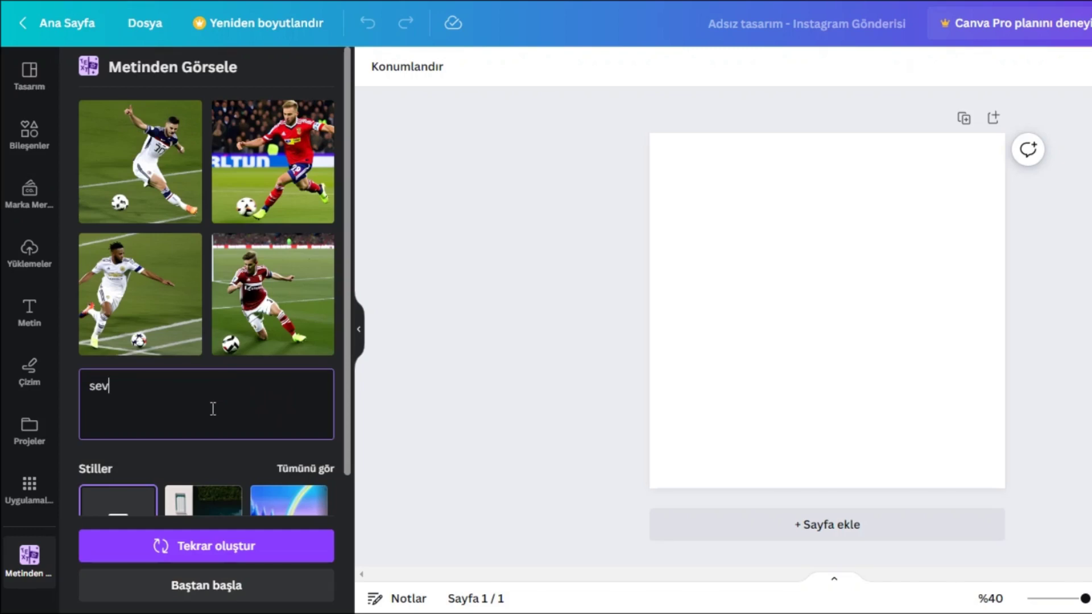
pyautogui.write('giliye')
pyautogui.write(' kart')
pyautogui.press('BackSpace')
pyautogui.press('BackSpace')
pyautogui.press('BackSpace')
pyautogui.press('BackSpace')
pyautogui.press('BackSpace')
pyautogui.write('kutlama kartı')
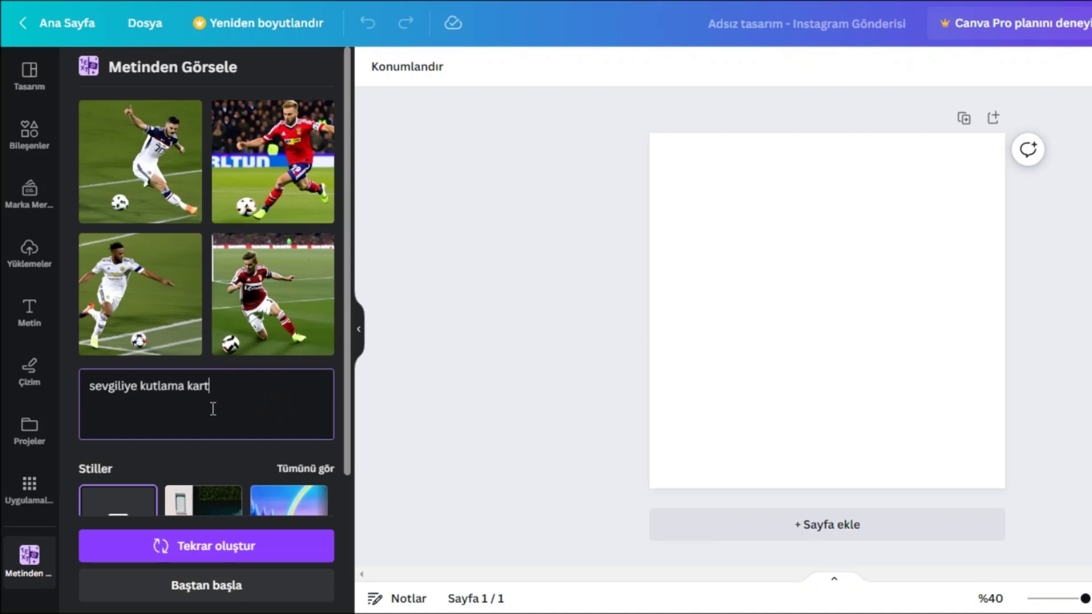
pyautogui.click(219, 543)
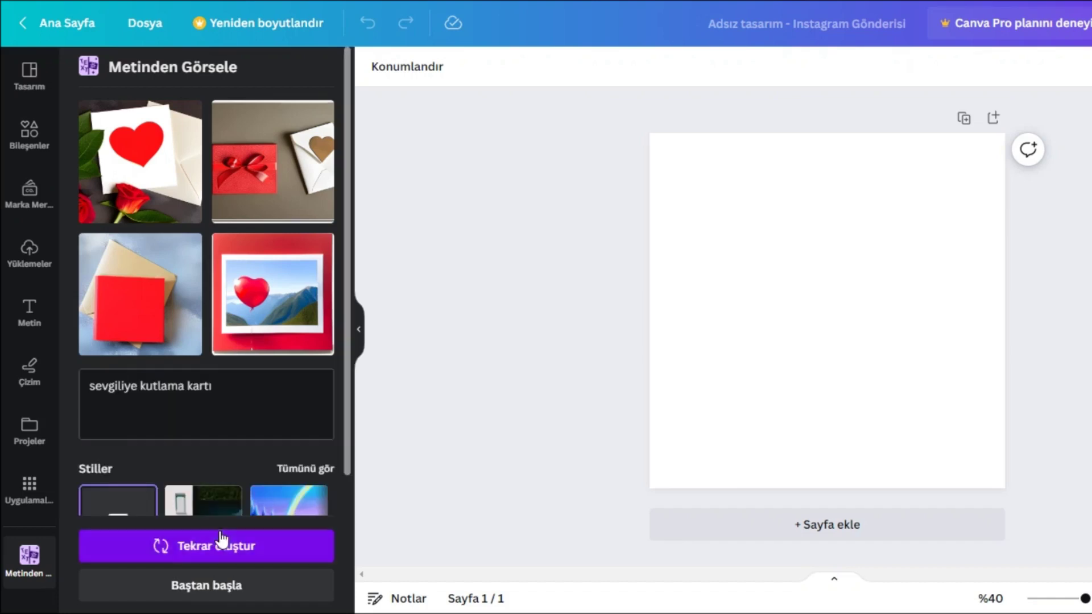
# Change the prompt to "telefon için youtube kapak resmi" and generate the images again
pyautogui.moveTo(249, 392); pyautogui.dragTo(91, 386)
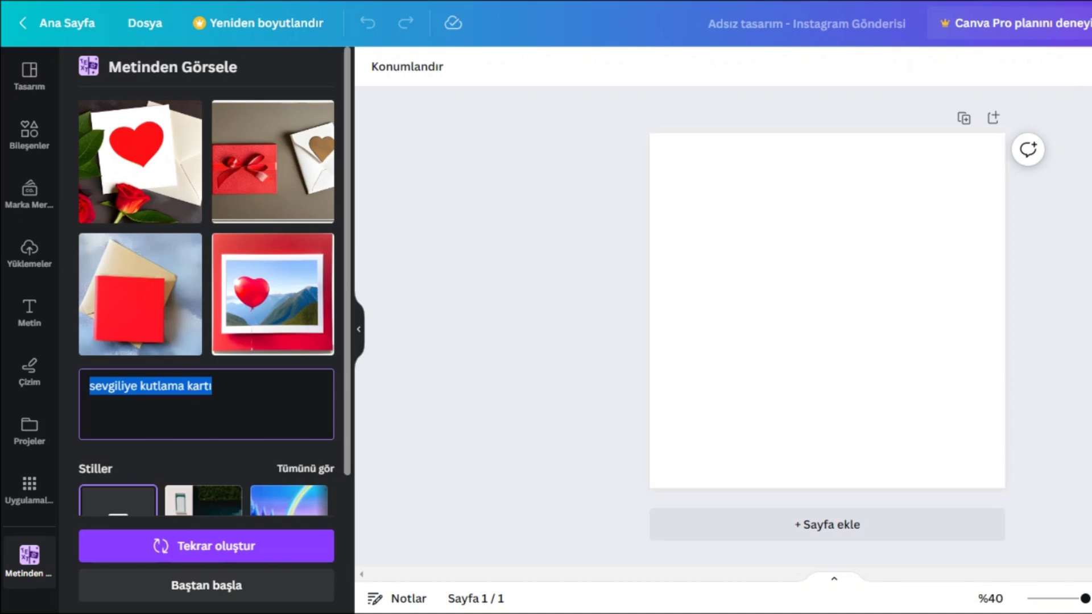
pyautogui.moveTo(256, 392); pyautogui.dragTo(74, 398)
pyautogui.write('telefon için youtube kapak resmi')
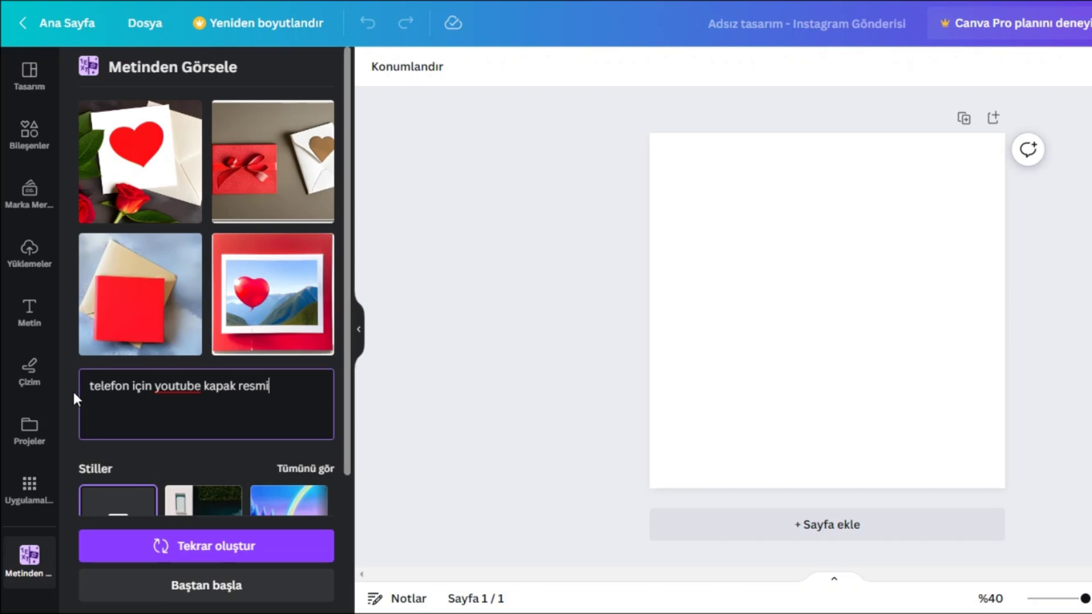
pyautogui.click(196, 543)
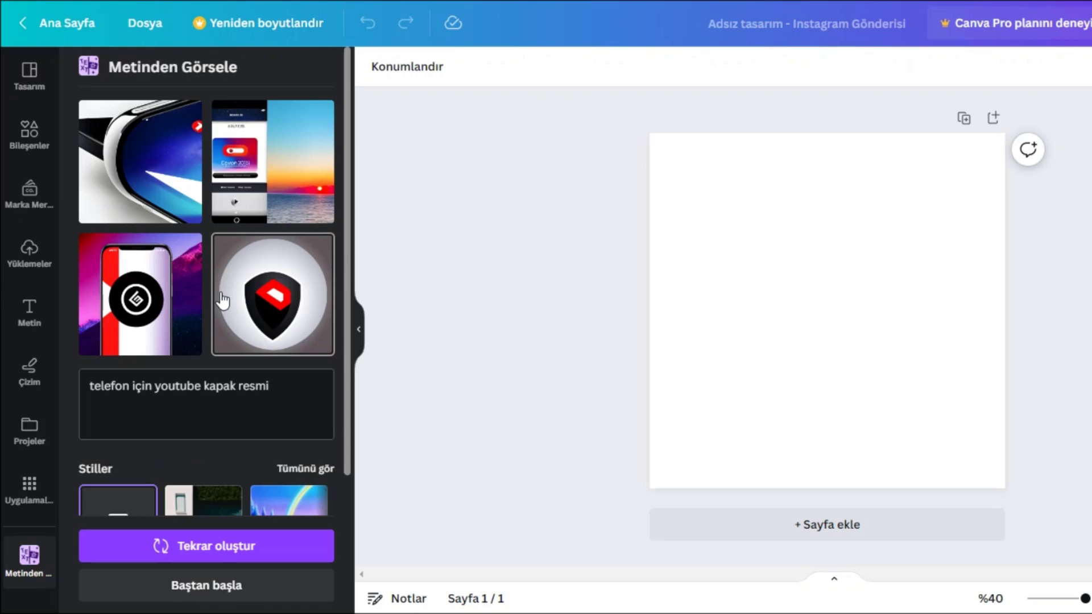
# Try the generated phone-and-sunset image on the page enlarged to about 804 × 804, and undo its resizing and placement
pyautogui.click(244, 180)
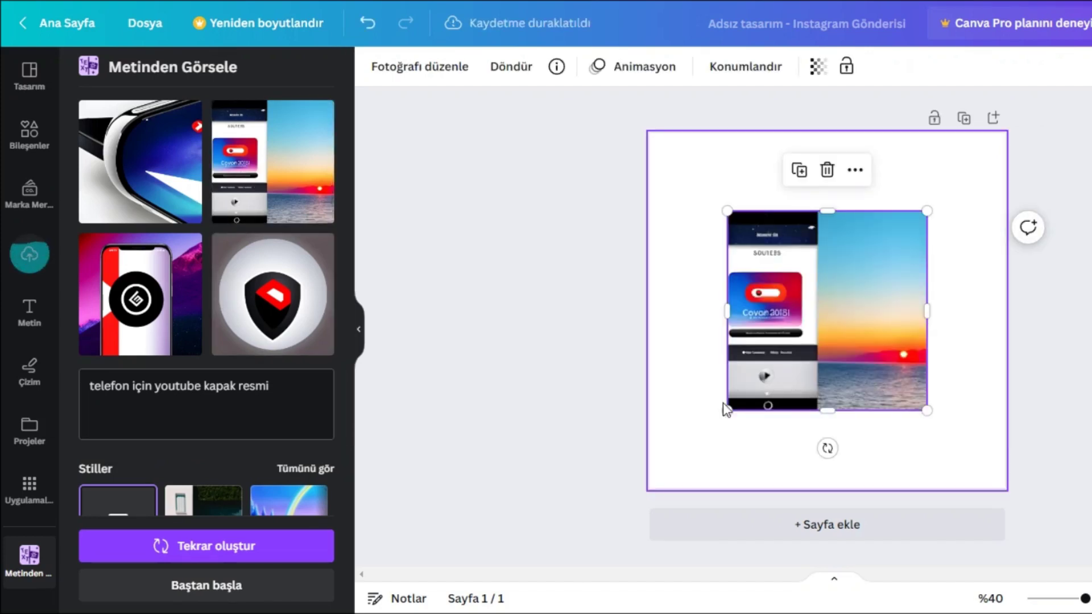
pyautogui.moveTo(726, 409); pyautogui.dragTo(663, 476)
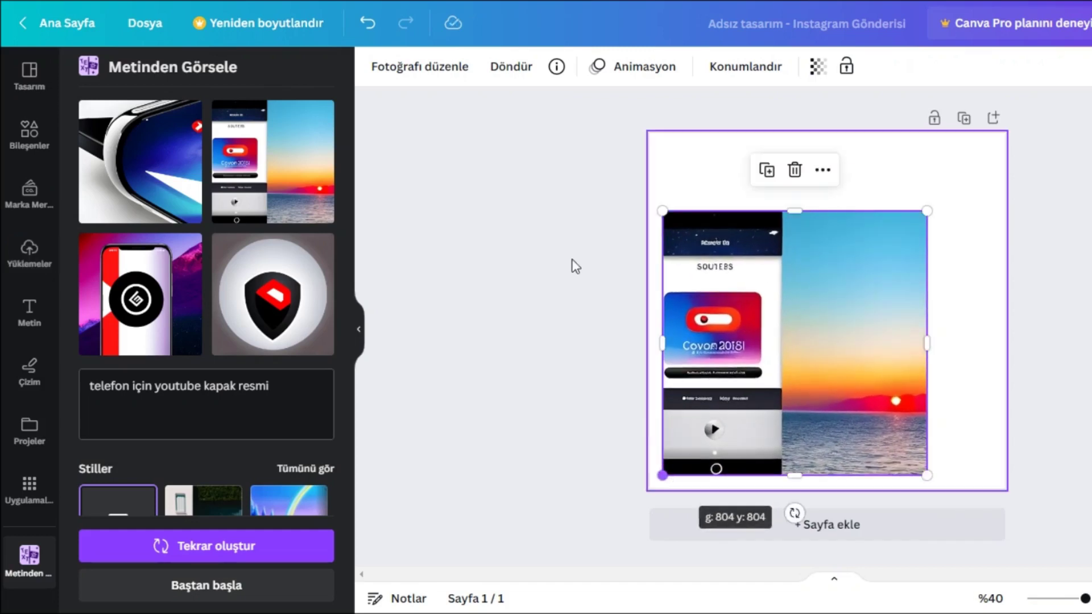
pyautogui.click(369, 26)
pyautogui.click(367, 23)
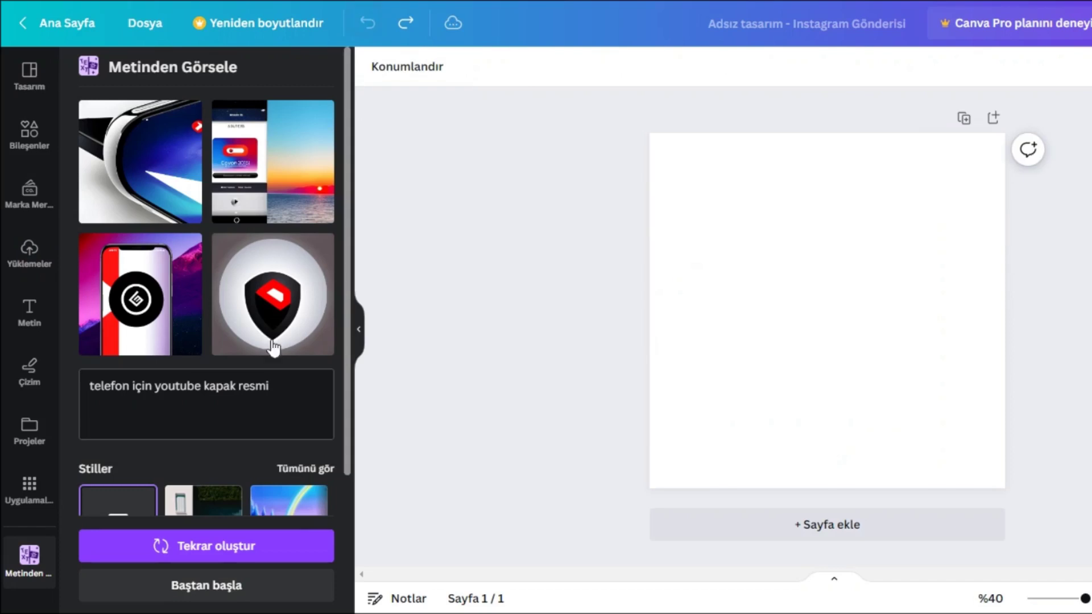
# Replace the prompt with "instagram için doğum günü kutlaması" and generate a new set of images
pyautogui.moveTo(291, 387); pyautogui.dragTo(78, 390)
pyautogui.write('i')
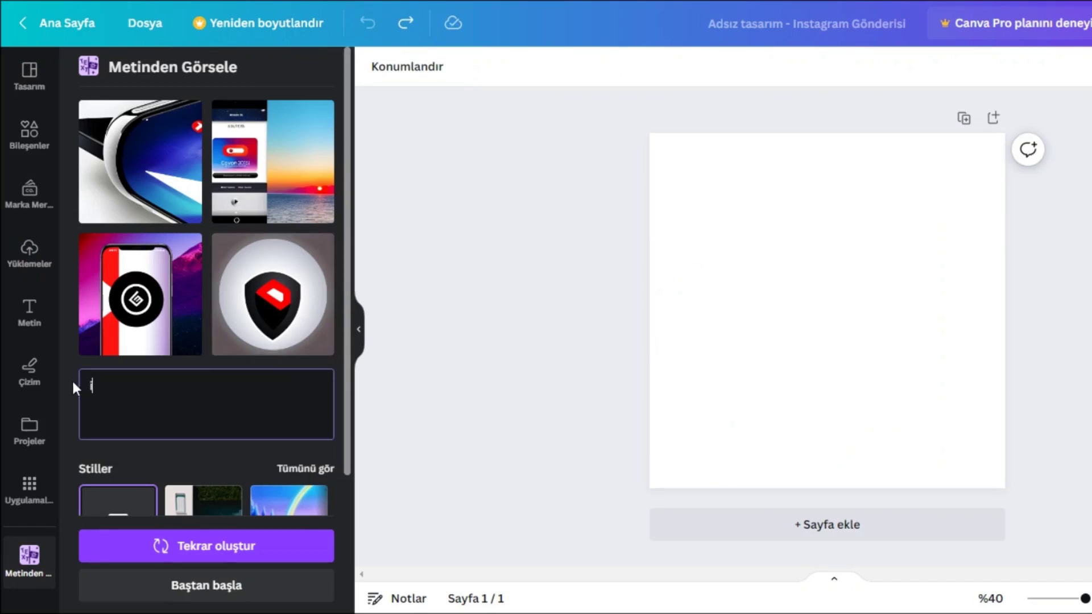
pyautogui.write('nstagram için')
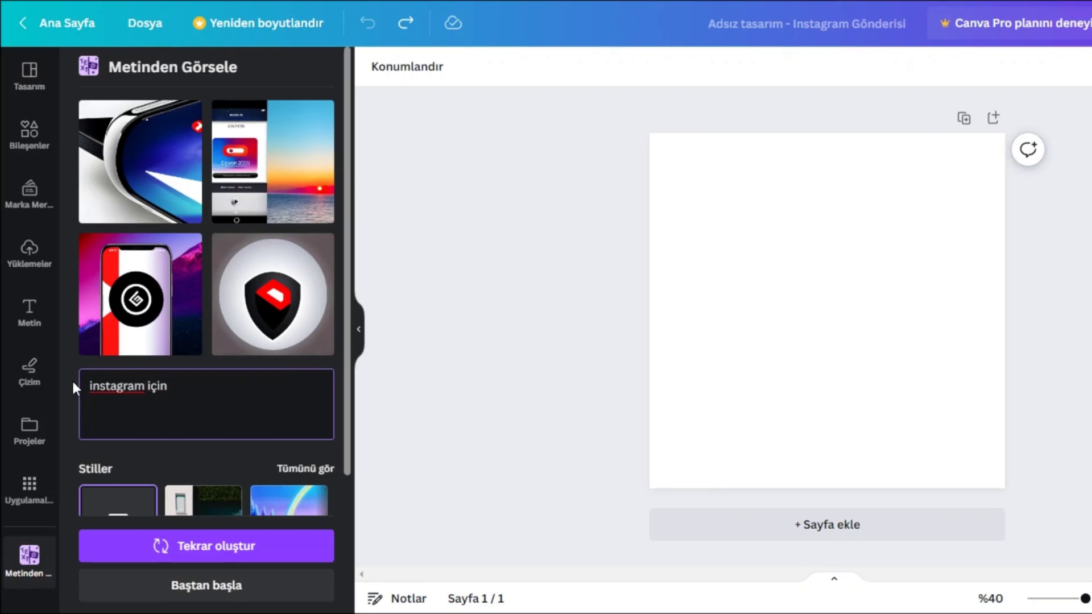
pyautogui.write(' doğum günü kutlaması')
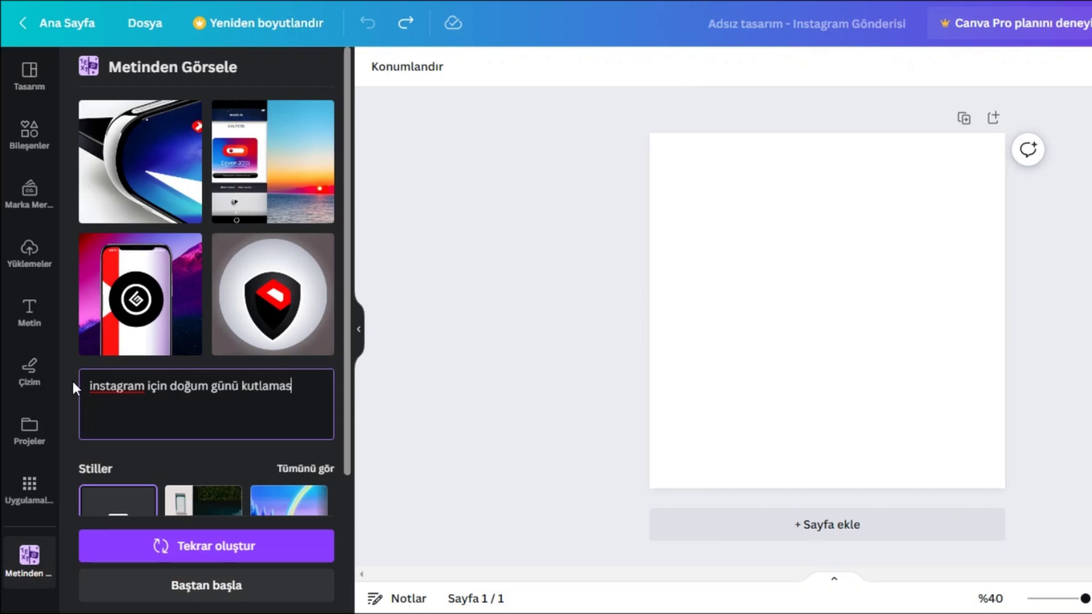
pyautogui.click(178, 547)
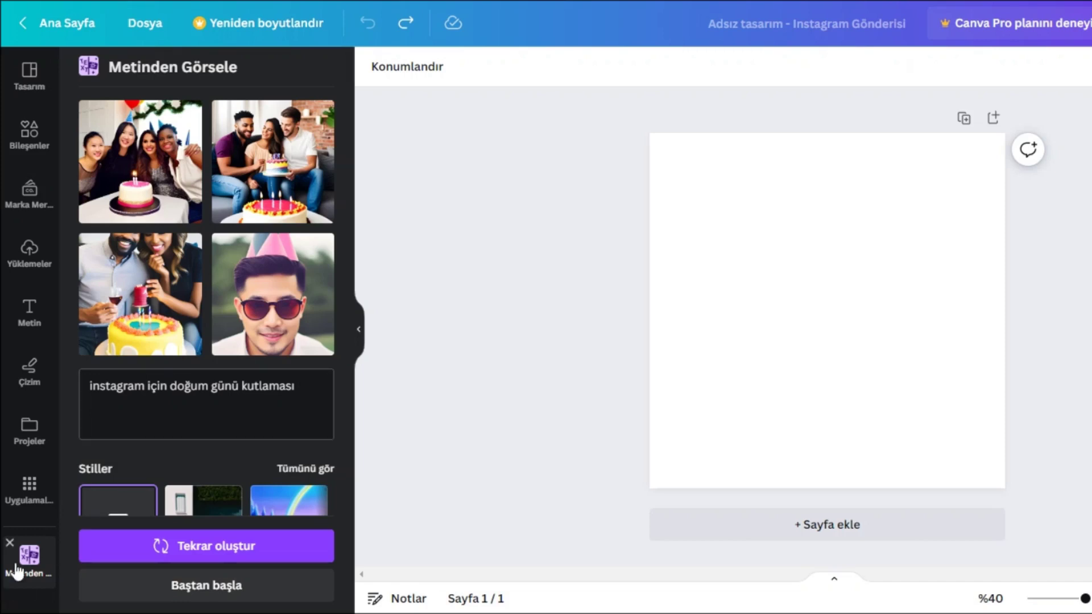
pyautogui.scroll(-3, 181, 364)
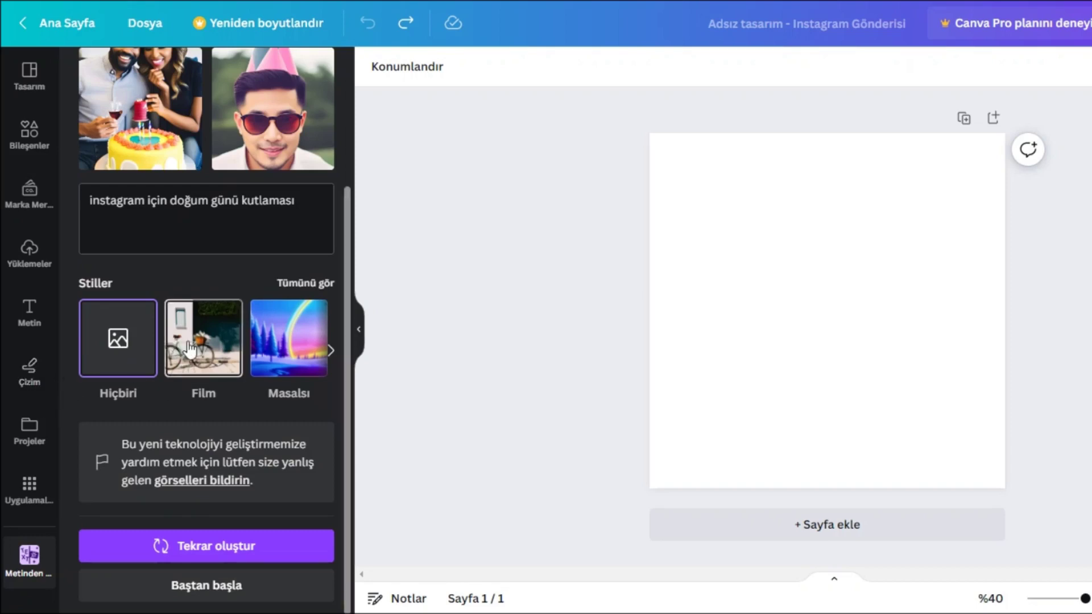
pyautogui.scroll(3, 207, 331)
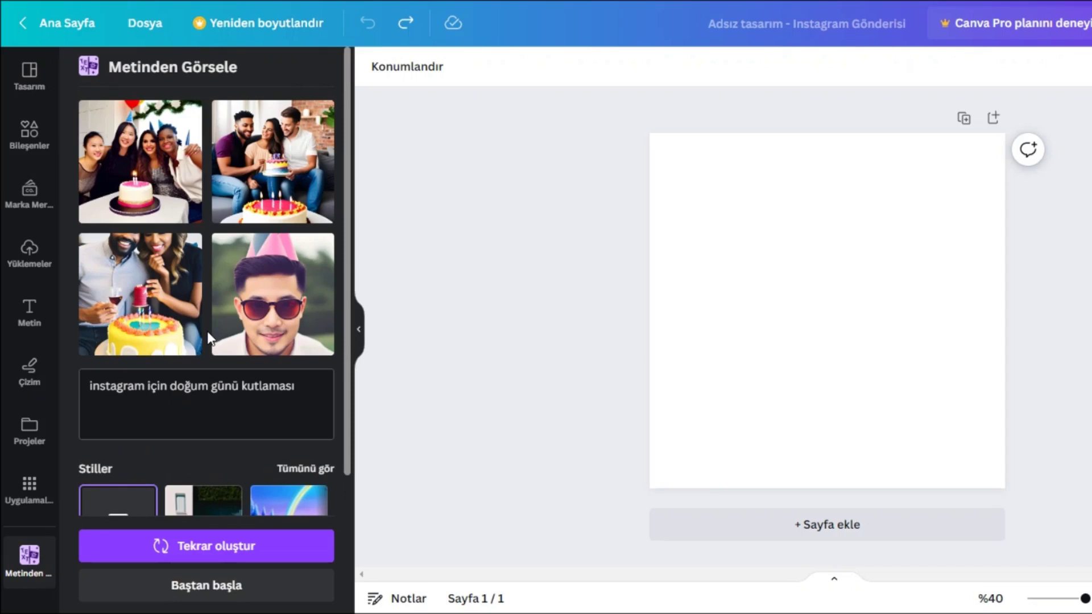